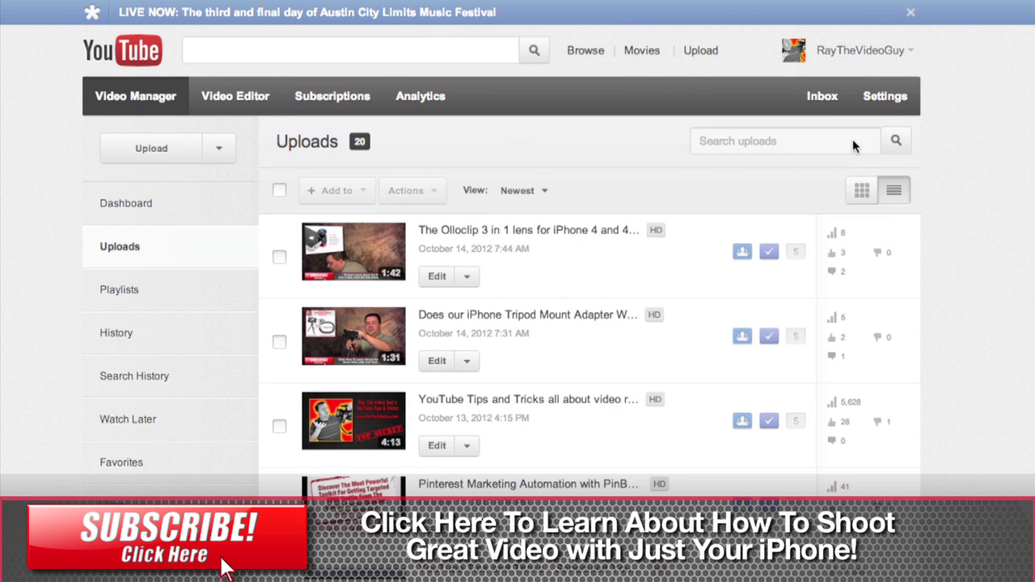
- Expand the account menu to show the playlists and channel links
{"action": "left_click", "coordinate": [905, 60]}
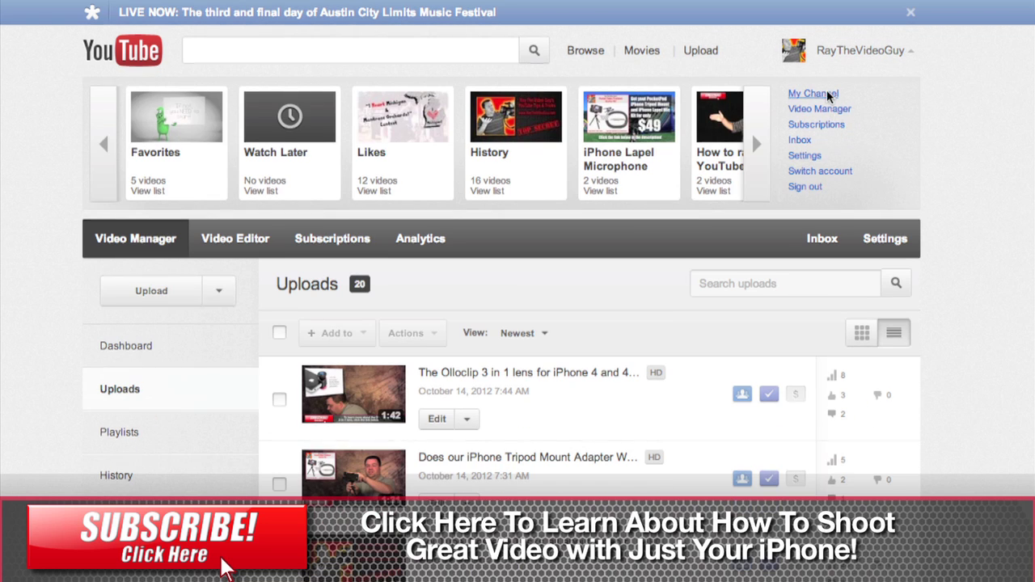
{"action": "left_click", "coordinate": [818, 156]}
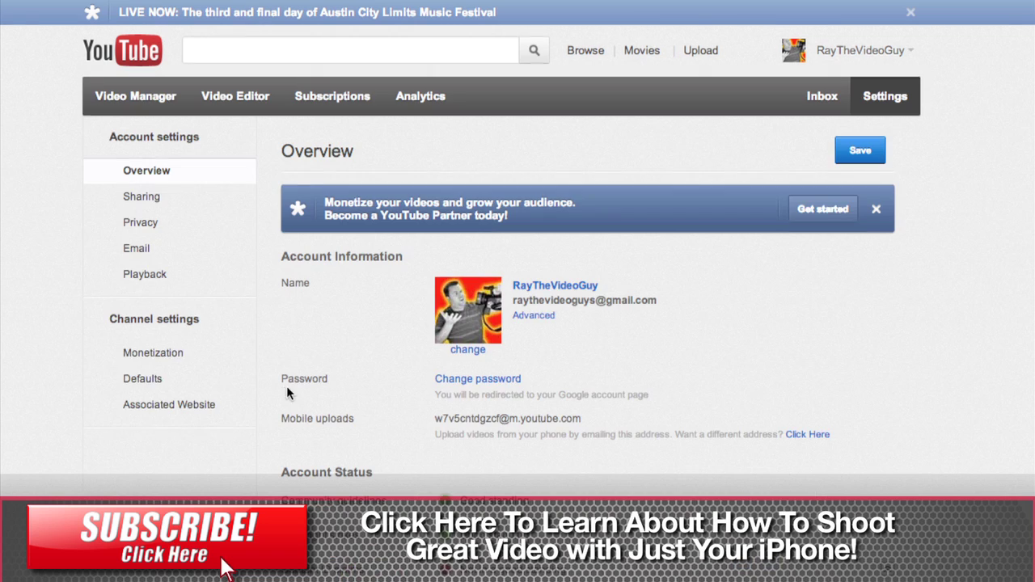
{"action": "left_click", "coordinate": [166, 346]}
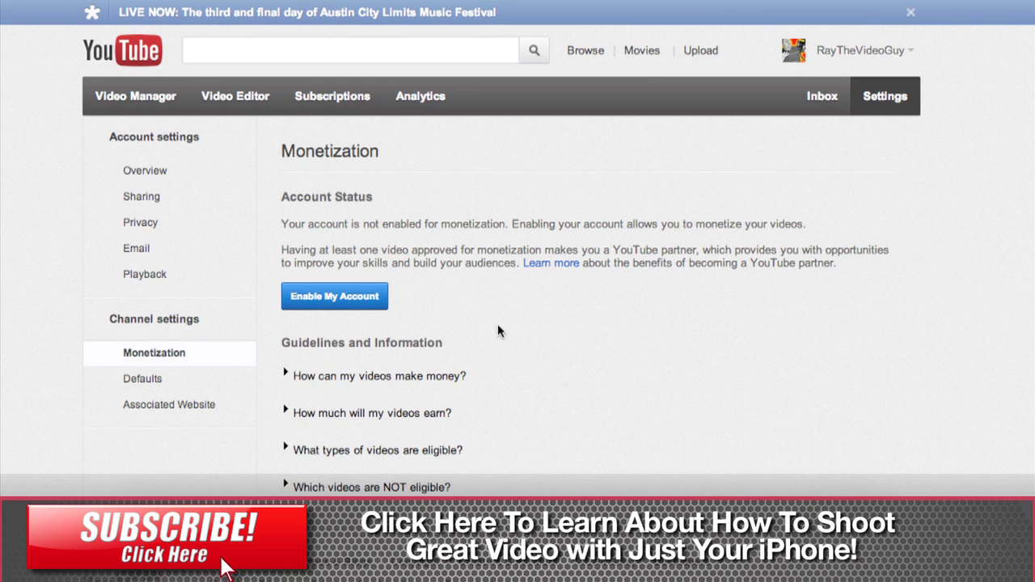
{"action": "left_click", "coordinate": [909, 54]}
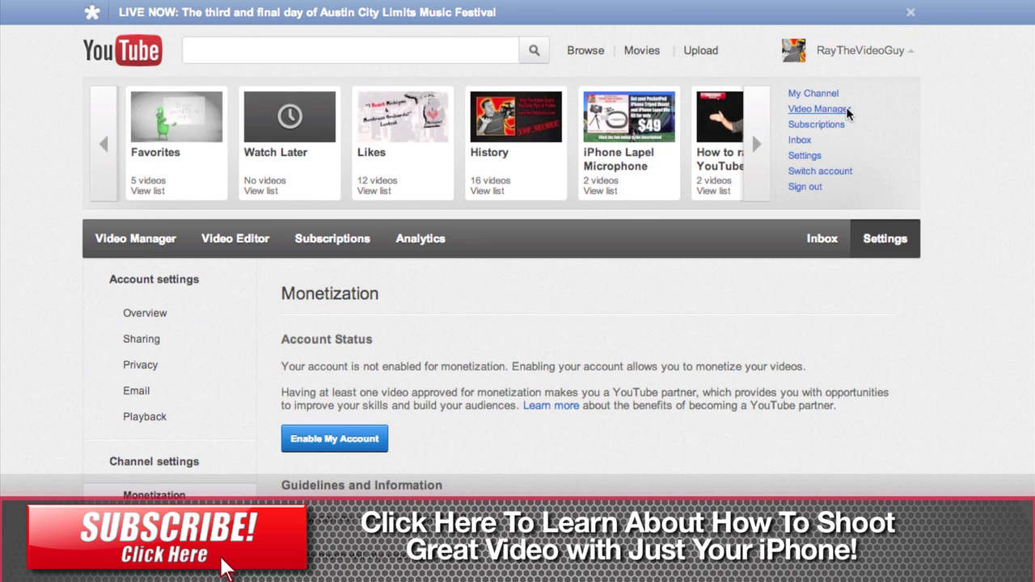
- Open the Olloclip 3 in 1 lens video's edit page and check its Custom thumbnail option
{"action": "left_click", "coordinate": [818, 108]}
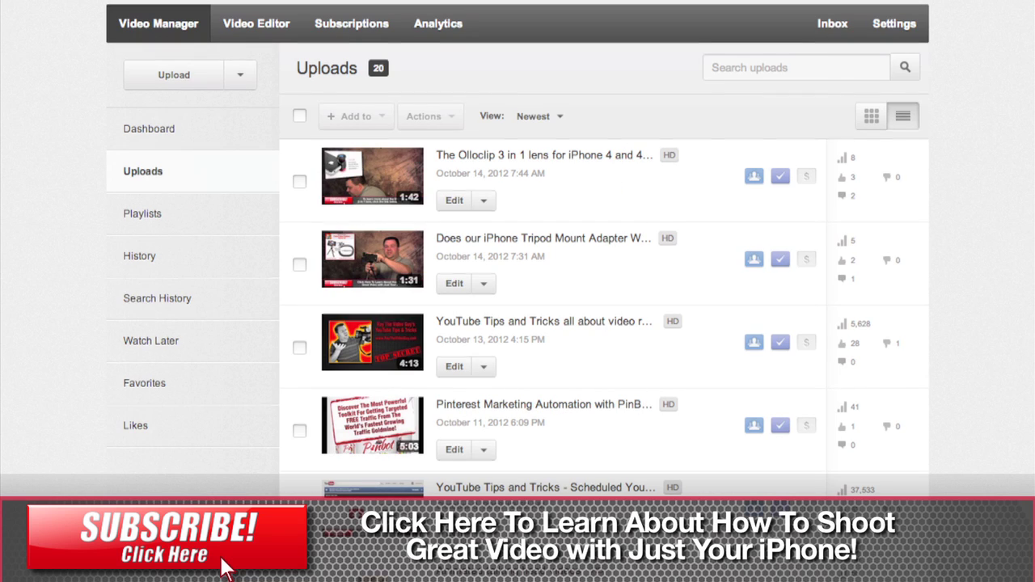
{"action": "left_click", "coordinate": [461, 205]}
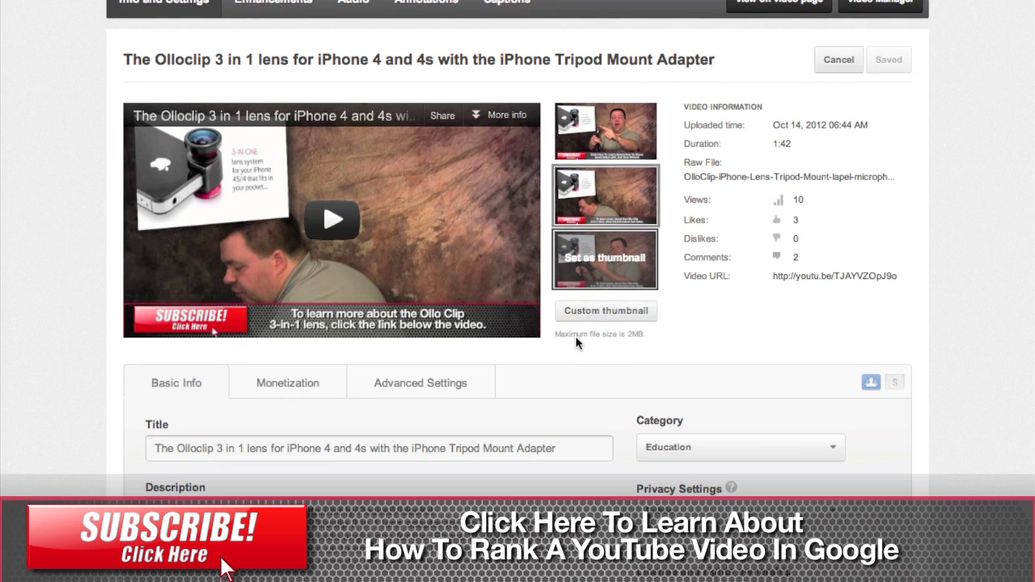
{"action": "mouse_move", "coordinate": [622, 338]}
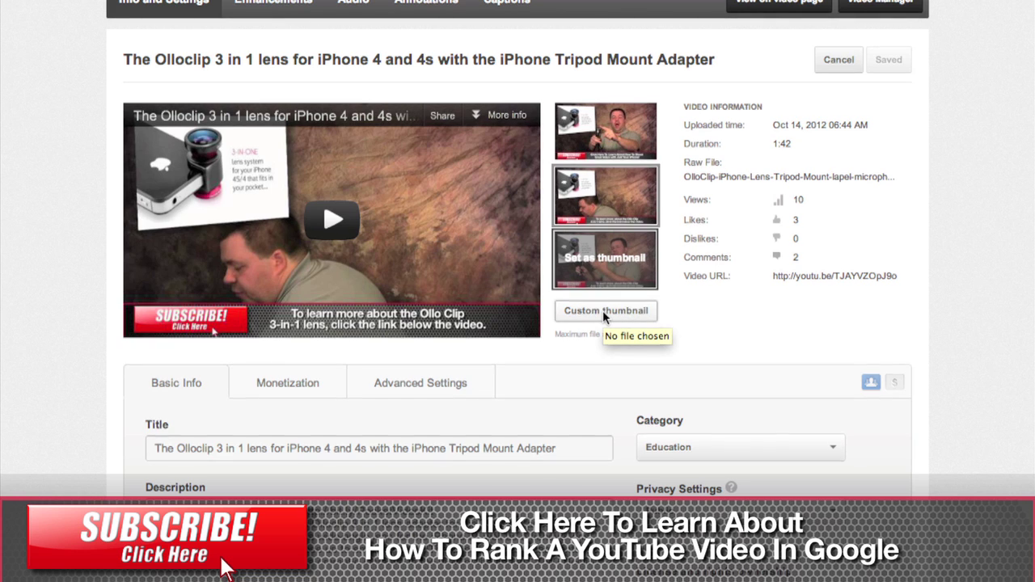
{"action": "key", "text": "super+Tab"}
- Switch to Photoshop and open Image Size for YouTubeThumbnail.psd, showing 1280 × 720 pixels
{"action": "key", "text": "Tab"}
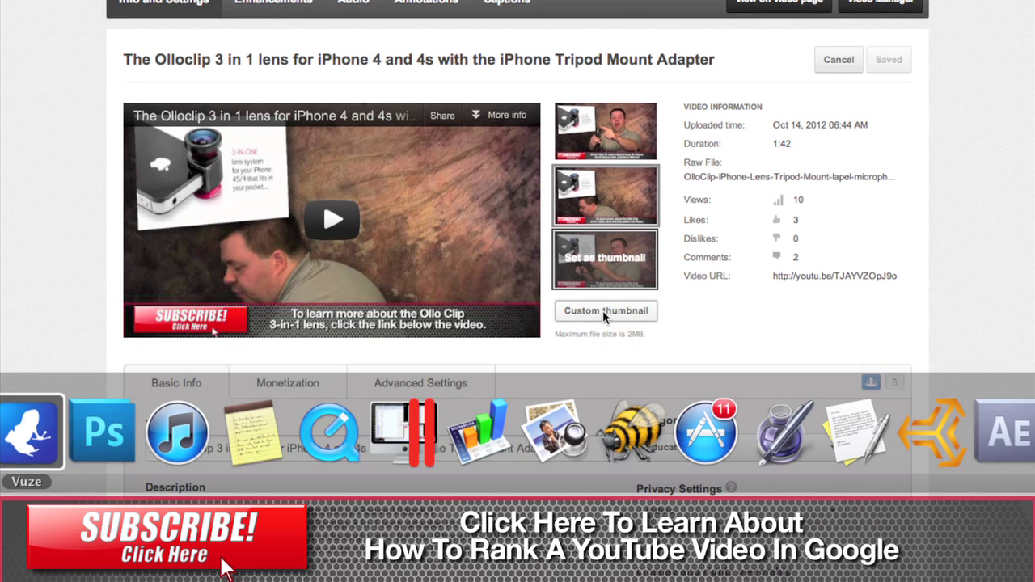
{"action": "key", "text": "Tab"}
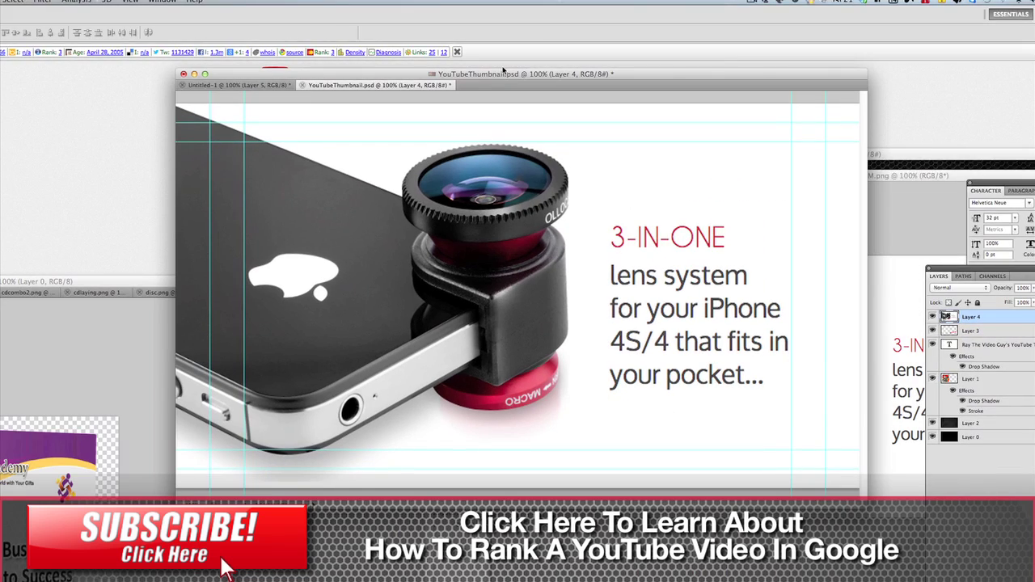
{"action": "left_click_drag", "start_coordinate": [503, 71], "coordinate": [369, 100]}
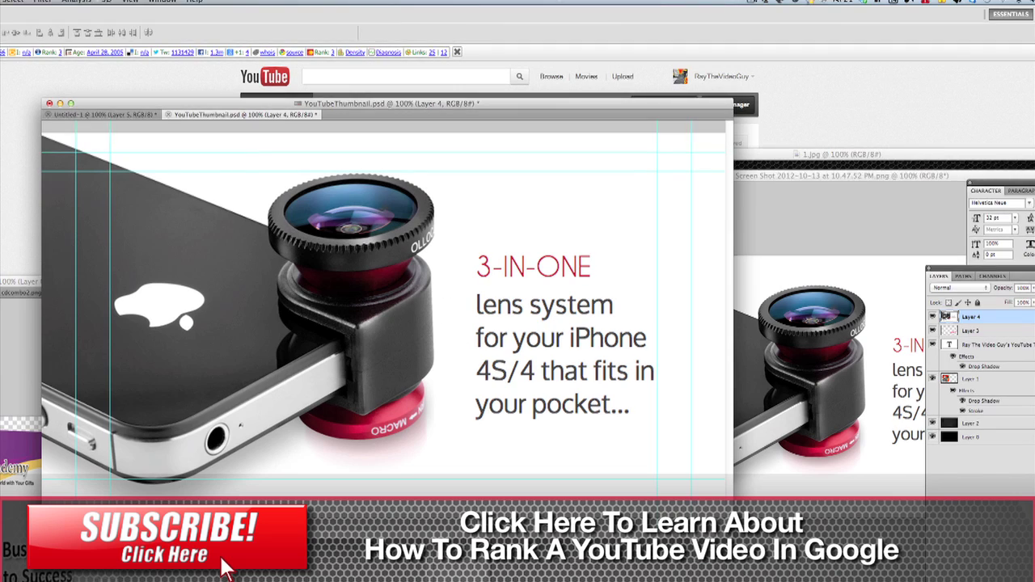
{"action": "left_click", "coordinate": [2, 1]}
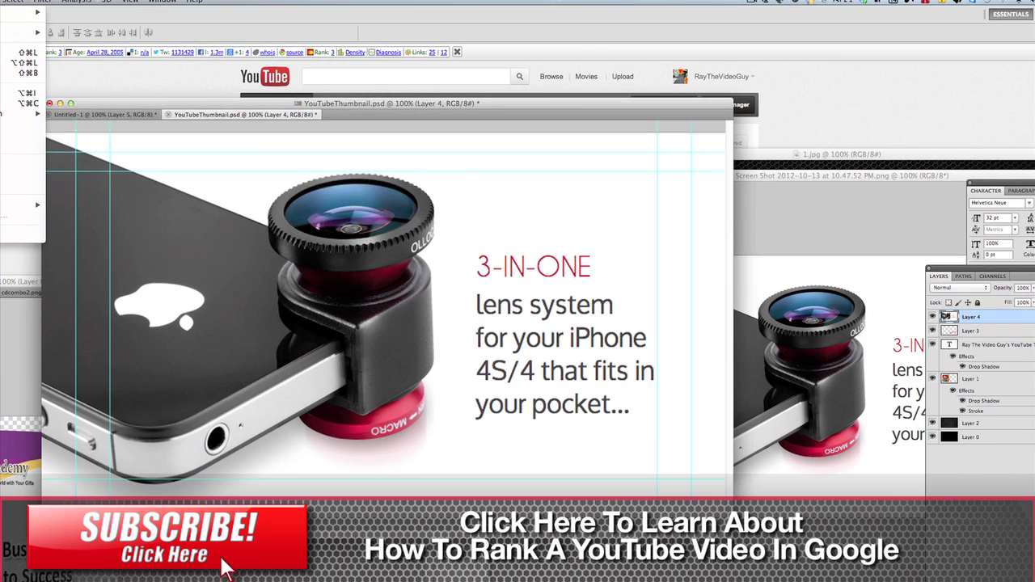
{"action": "left_click", "coordinate": [24, 93]}
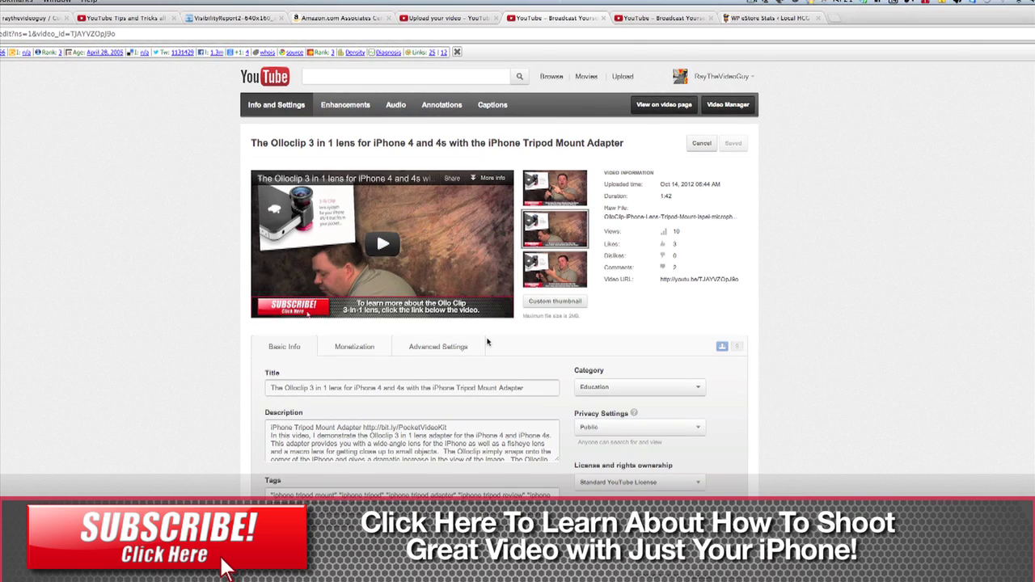
{"action": "mouse_move", "coordinate": [487, 343]}
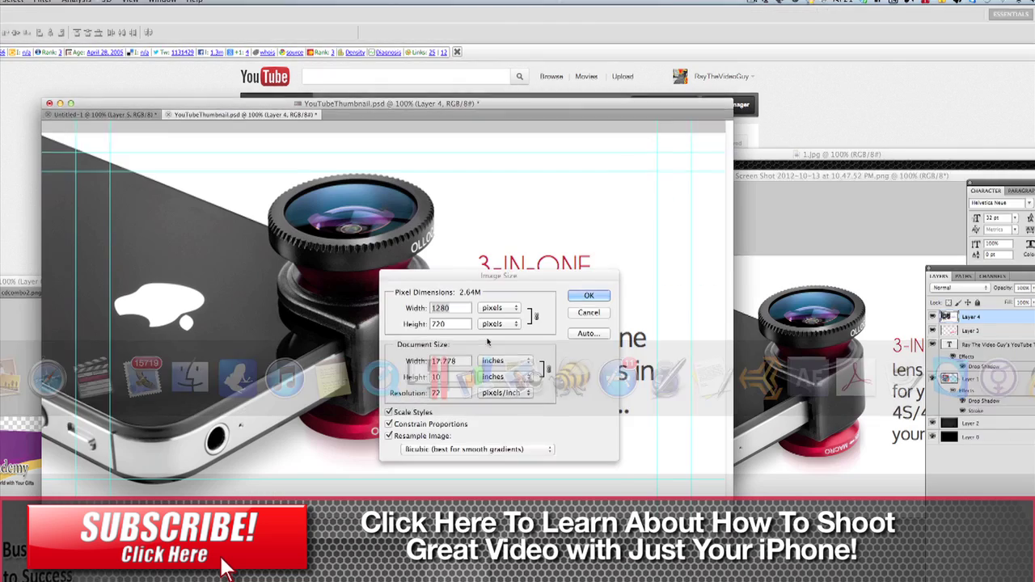
- Keep the 1280 × 720 image size and make Layer 4's Olloclip lens image visible
{"action": "left_click_drag", "start_coordinate": [498, 280], "coordinate": [380, 207]}
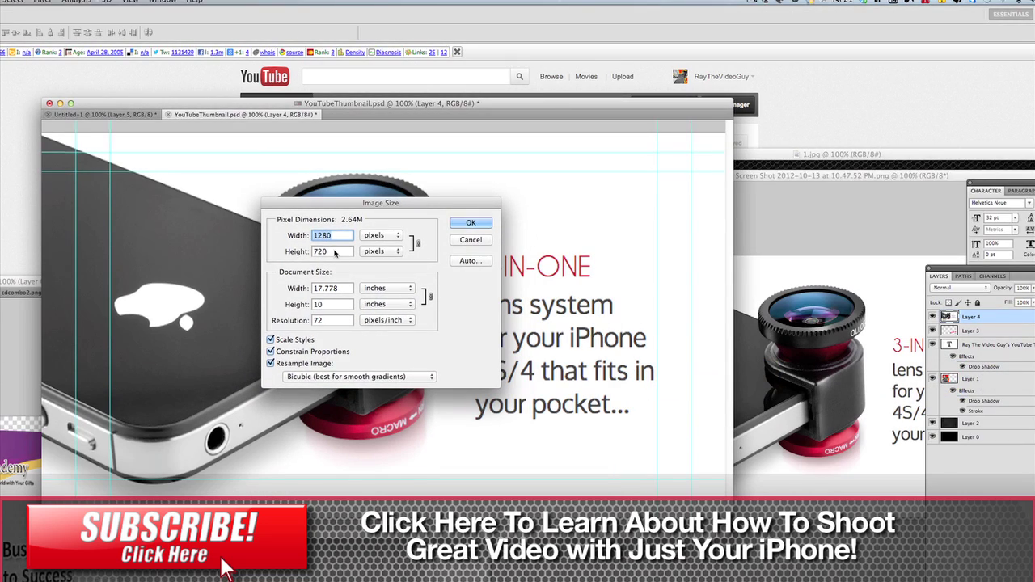
{"action": "left_click", "coordinate": [472, 226]}
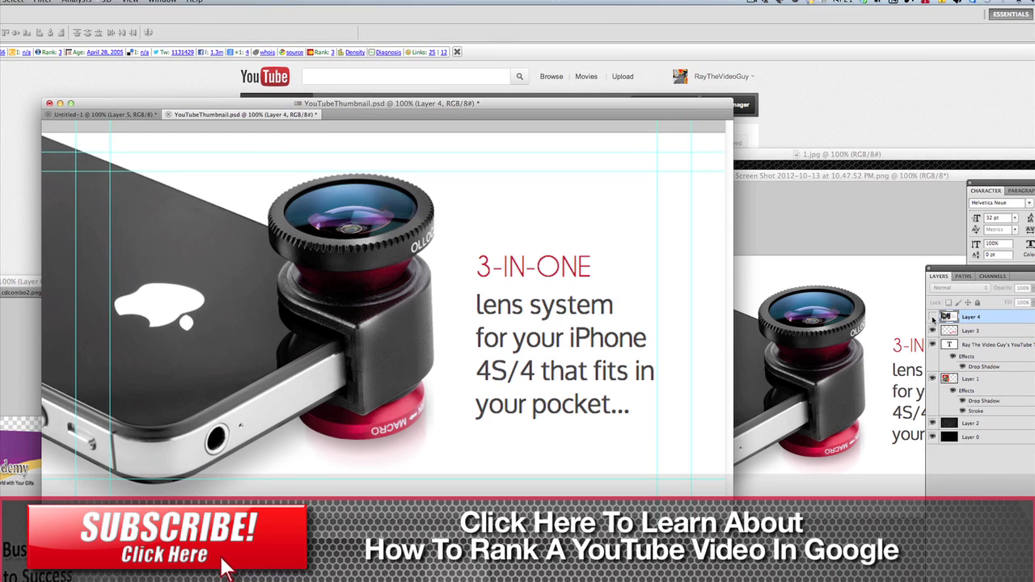
{"action": "left_click", "coordinate": [933, 318]}
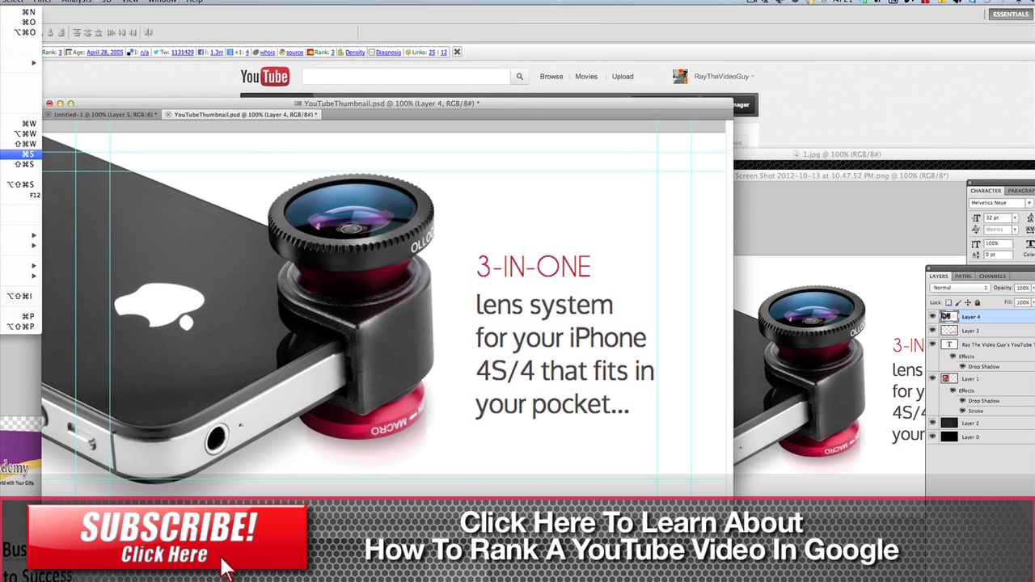
{"action": "left_click", "coordinate": [20, 154]}
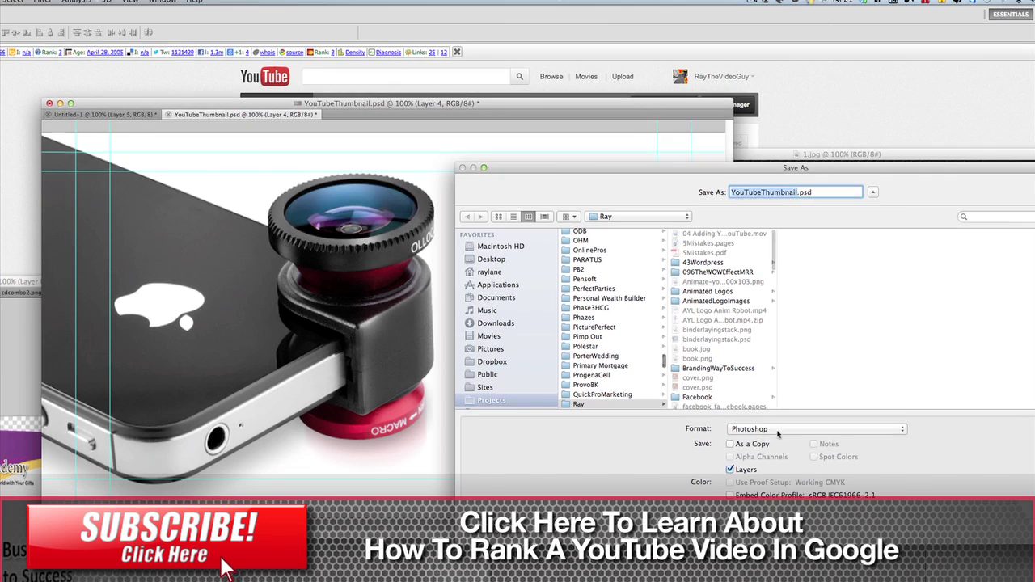
- Save the design as JPEG 'Olloclip thumbnail.jpg' in the Ray folder at quality 8 (High)
{"action": "left_click", "coordinate": [809, 429]}
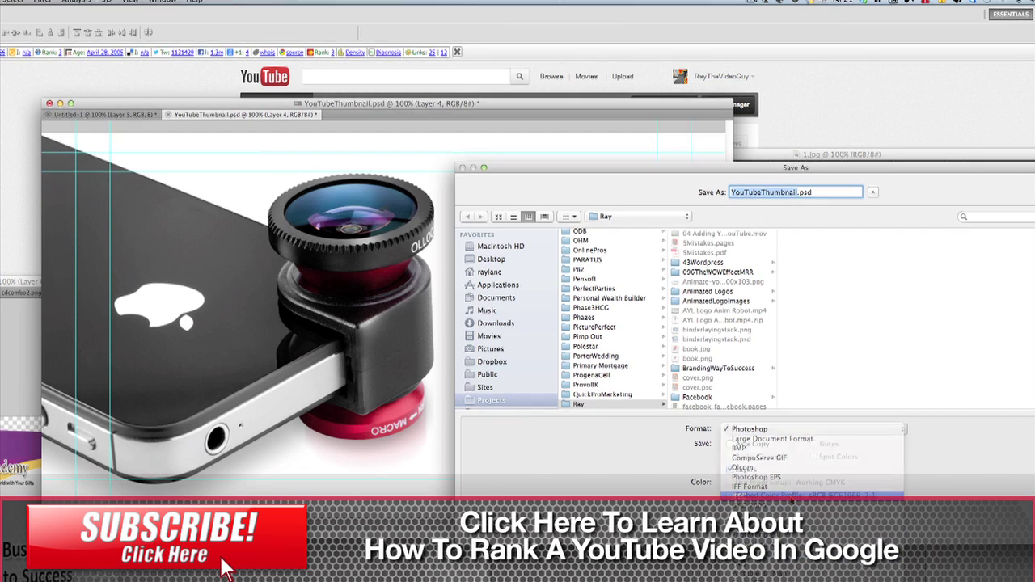
{"action": "left_click", "coordinate": [809, 496]}
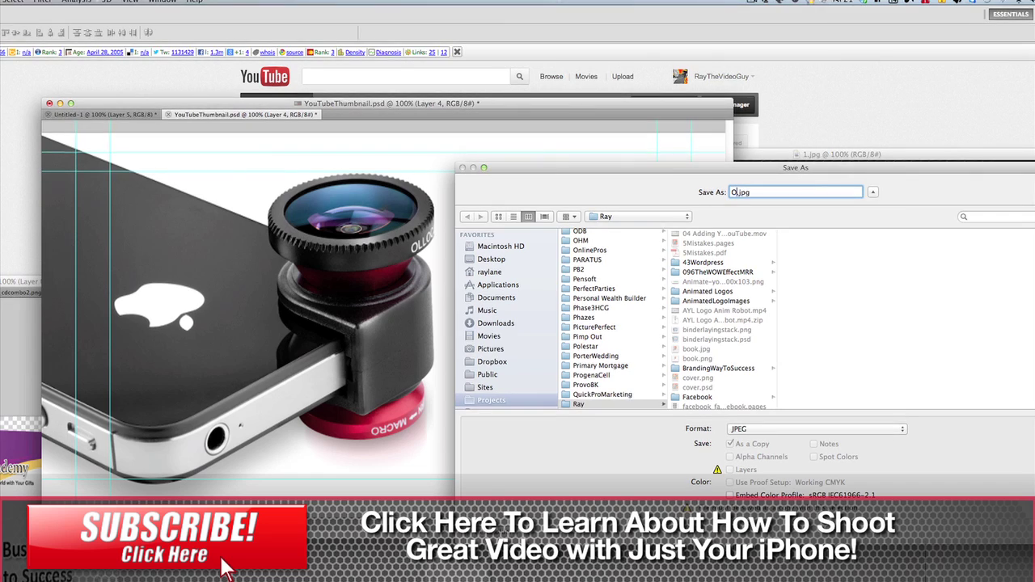
{"action": "type", "text": "llocl"}
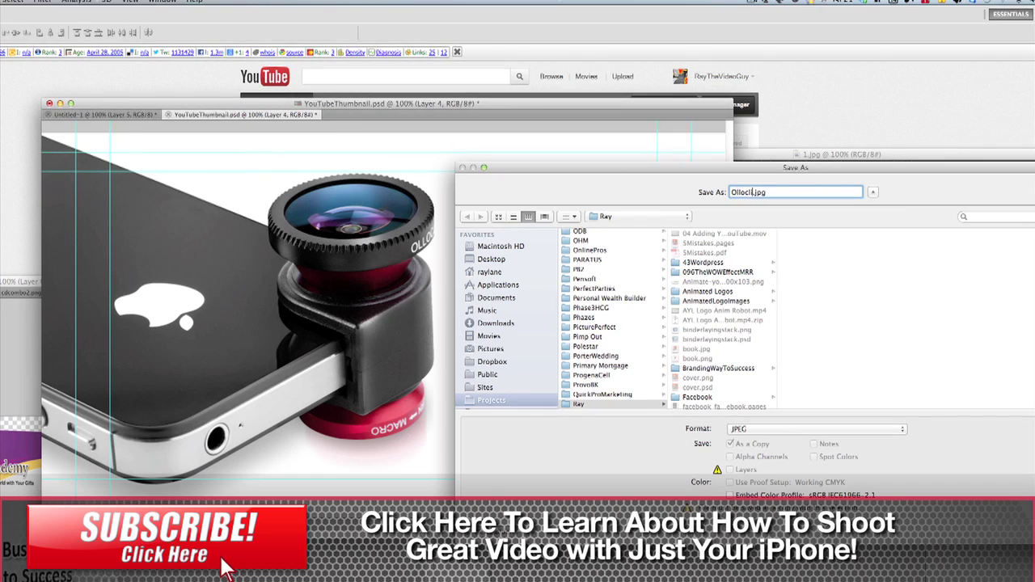
{"action": "type", "text": "ip thumbnail"}
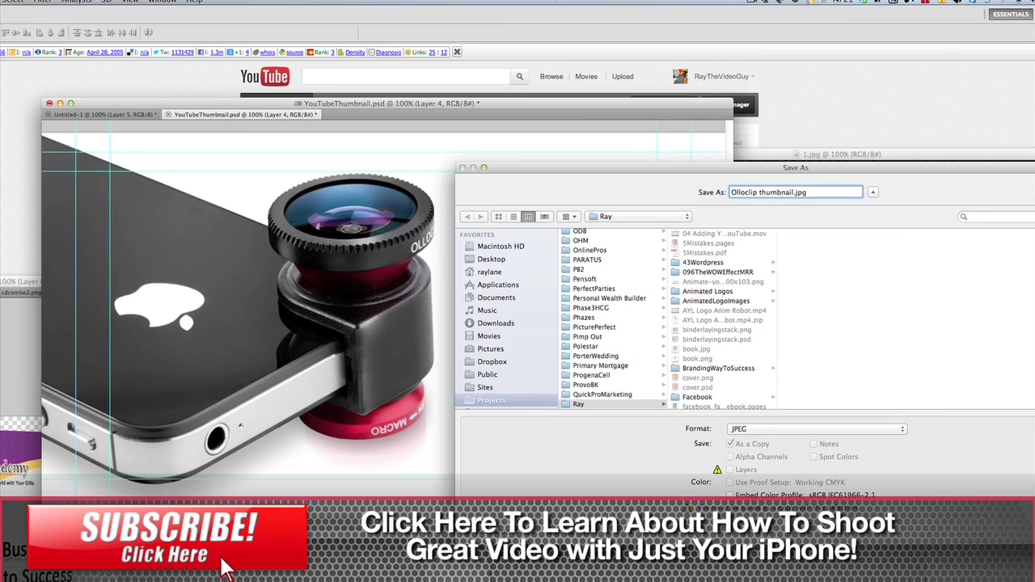
{"action": "key", "text": "Return"}
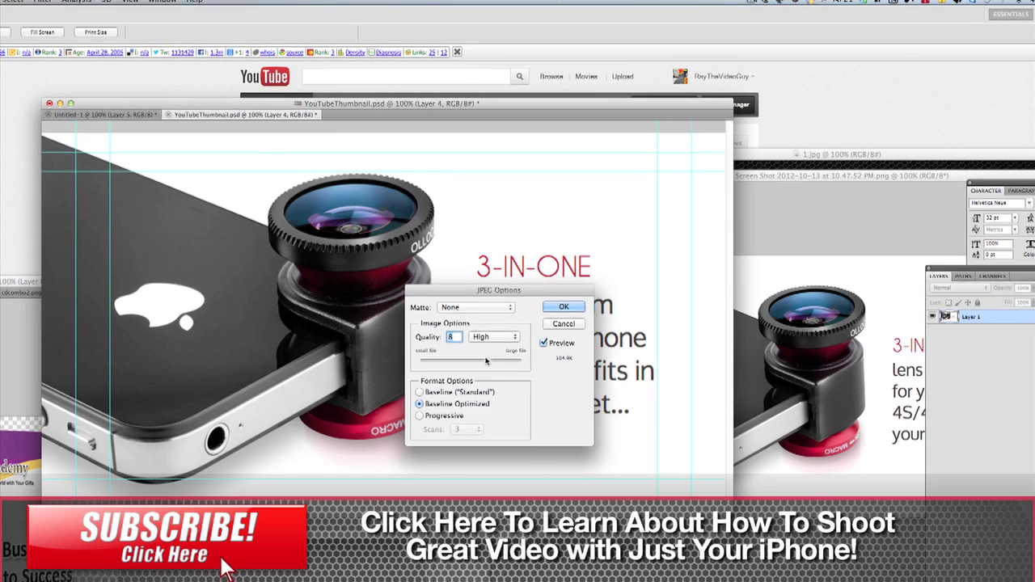
{"action": "left_click", "coordinate": [570, 309]}
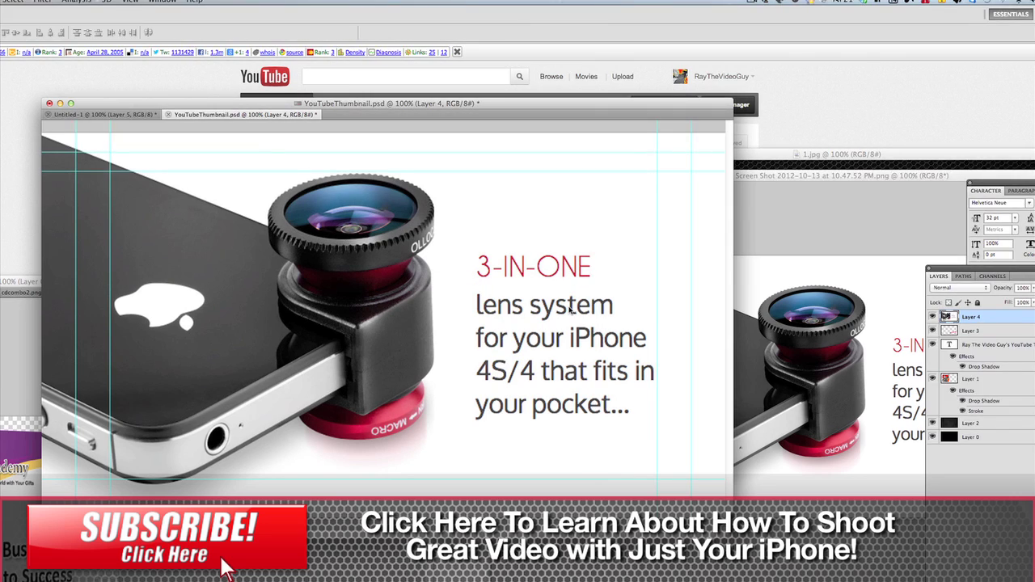
- Upload Olloclip thumbnail.jpg from Projects/Ray as the video's custom thumbnail and save the change
{"action": "key", "text": "super+Tab"}
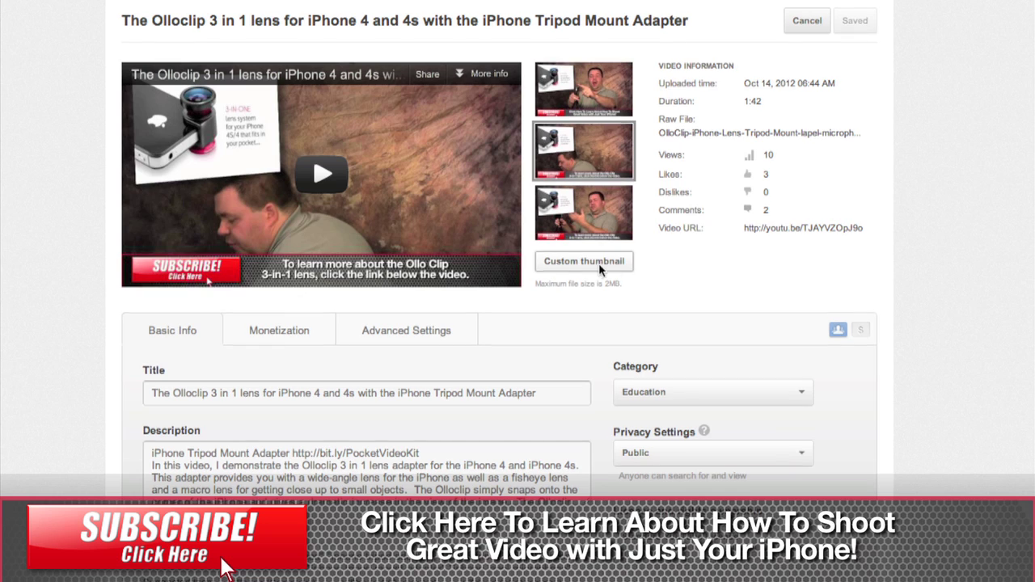
{"action": "left_click", "coordinate": [632, 271]}
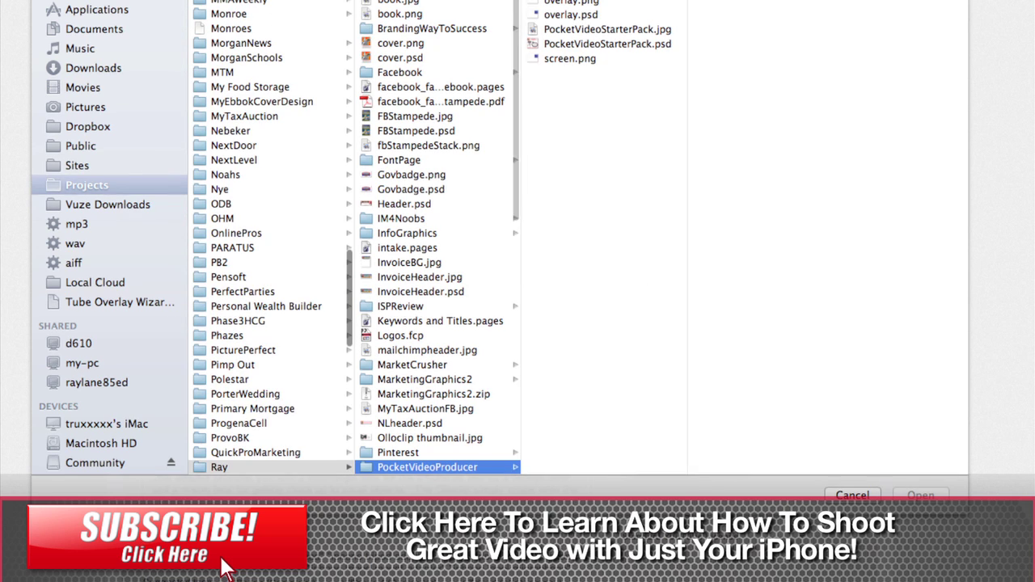
{"action": "left_click", "coordinate": [273, 16]}
{"action": "left_click", "coordinate": [258, 8]}
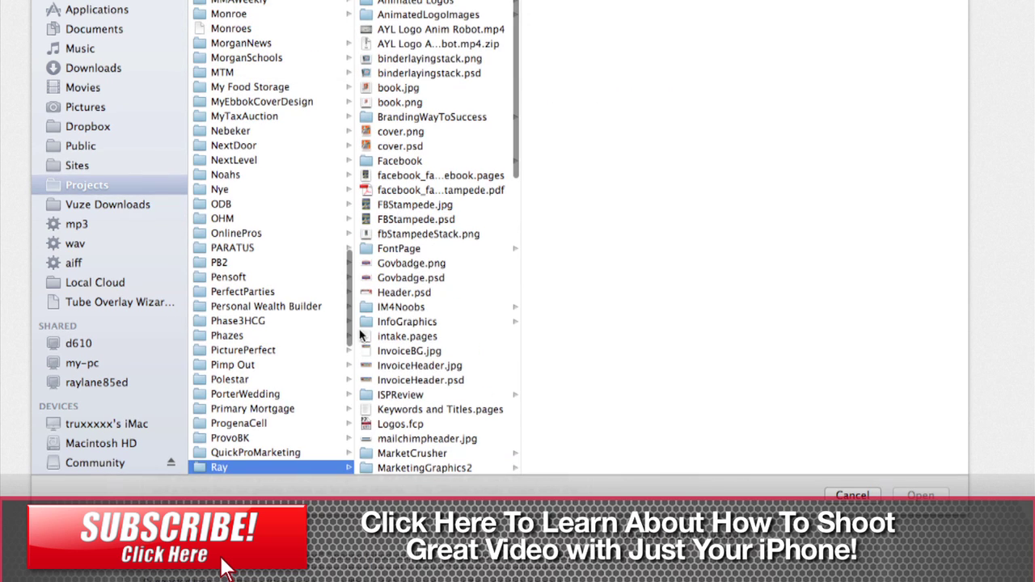
{"action": "scroll", "coordinate": [392, 364], "scroll_direction": "down", "scroll_amount": 7}
{"action": "scroll", "coordinate": [392, 364], "scroll_direction": "down", "scroll_amount": 7}
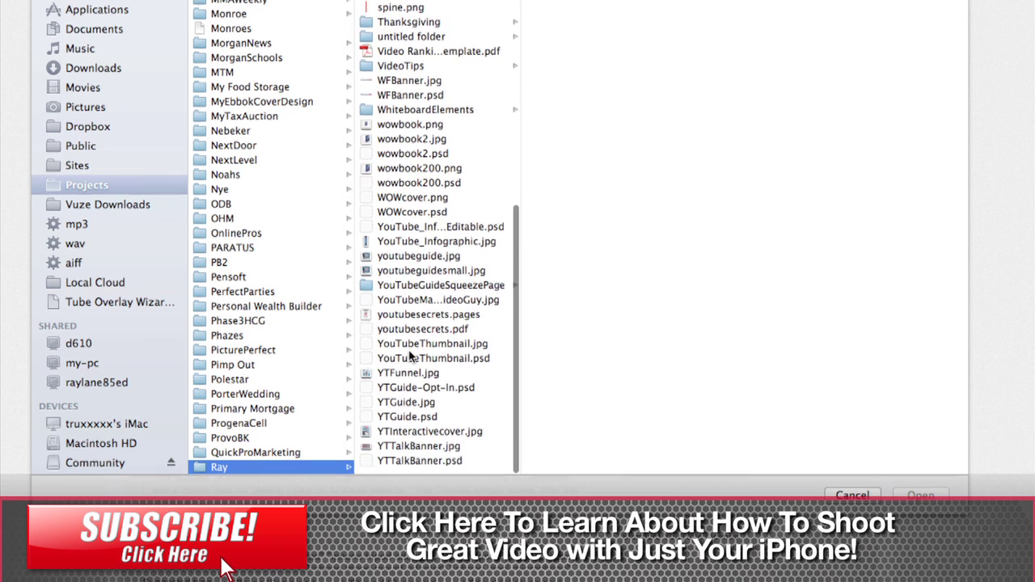
{"action": "scroll", "coordinate": [420, 189], "scroll_direction": "up", "scroll_amount": 5}
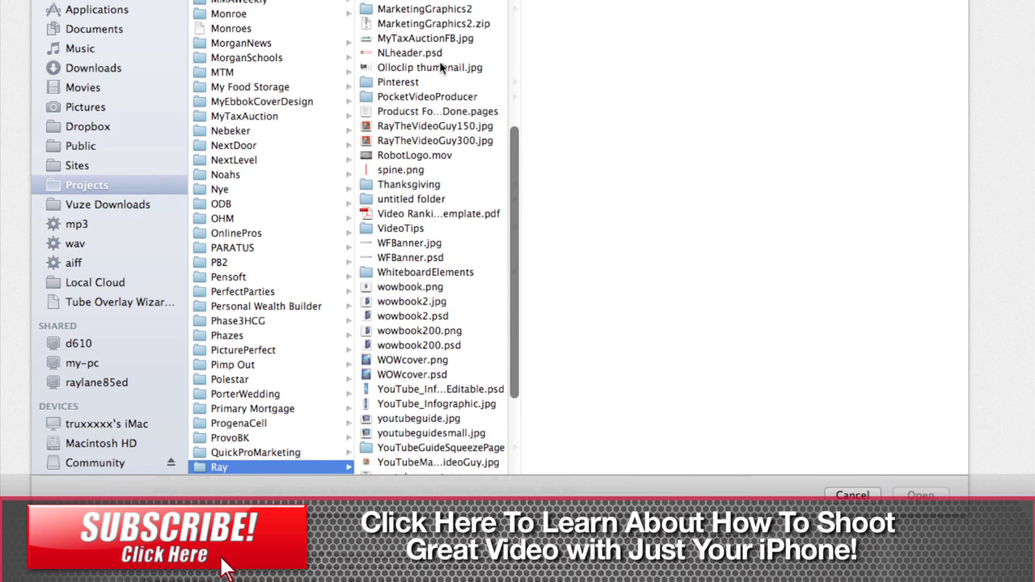
{"action": "left_click", "coordinate": [441, 67]}
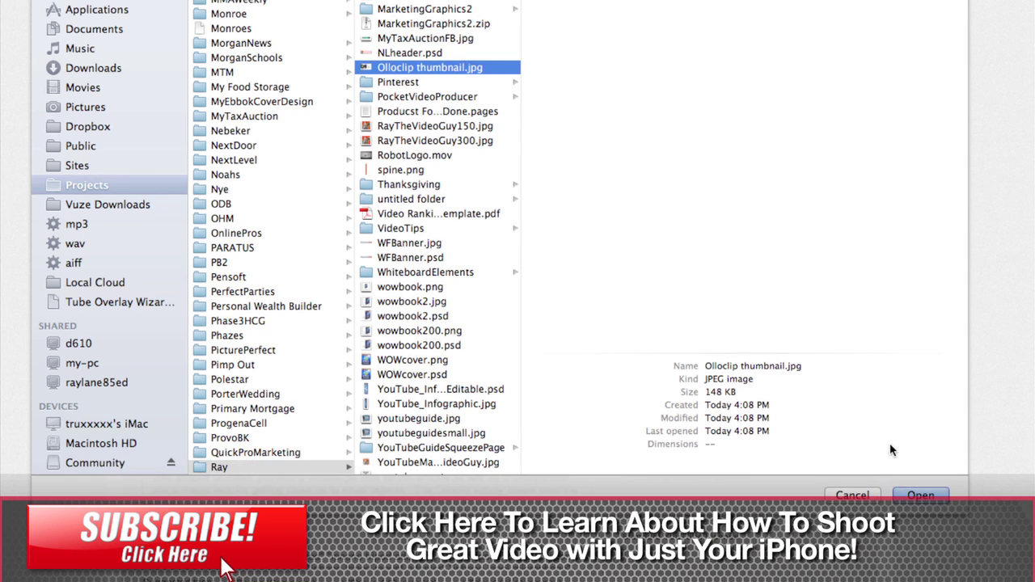
{"action": "left_click", "coordinate": [919, 494]}
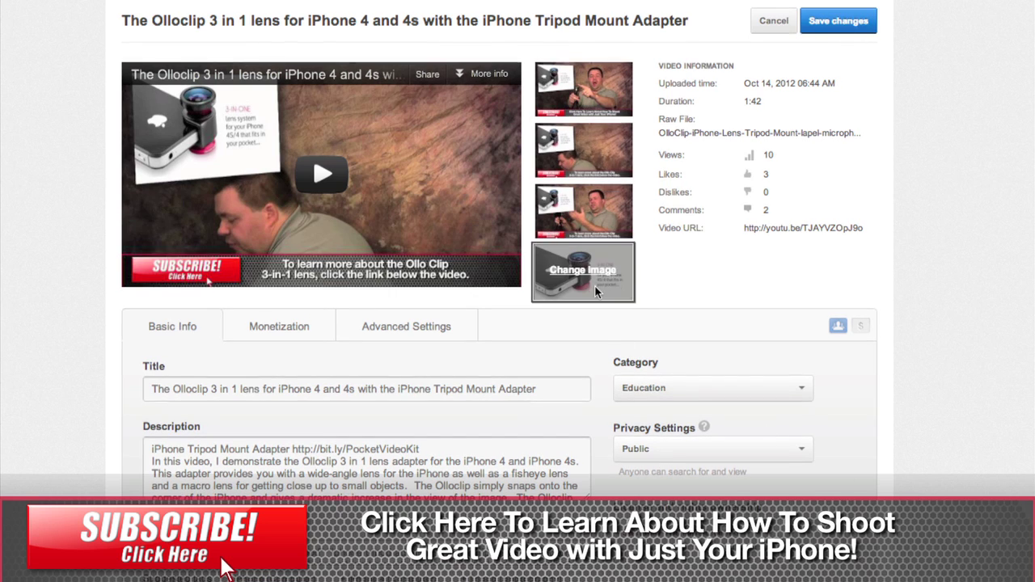
{"action": "left_click", "coordinate": [833, 22]}
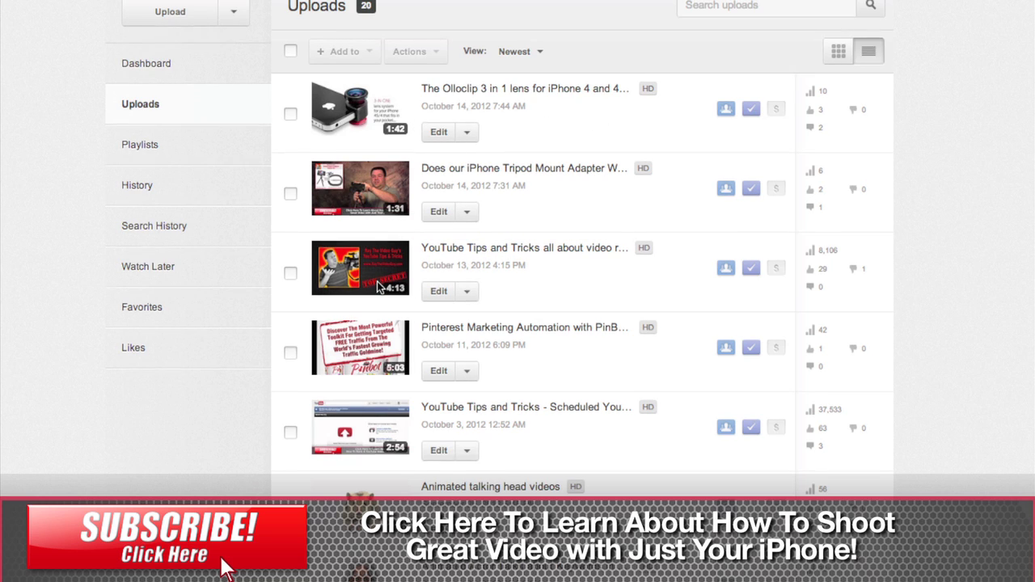
{"action": "key", "text": "super+Tab"}
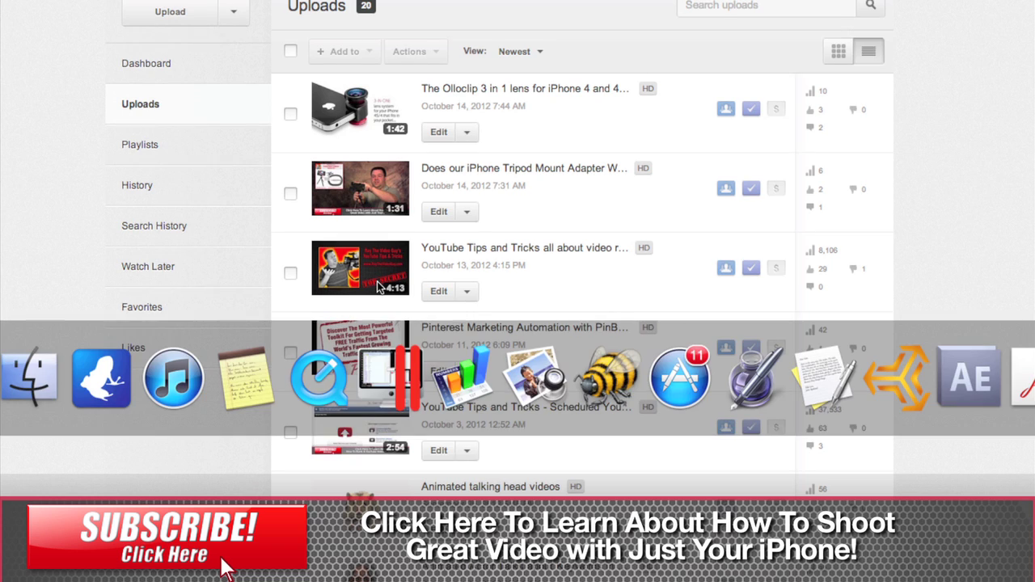